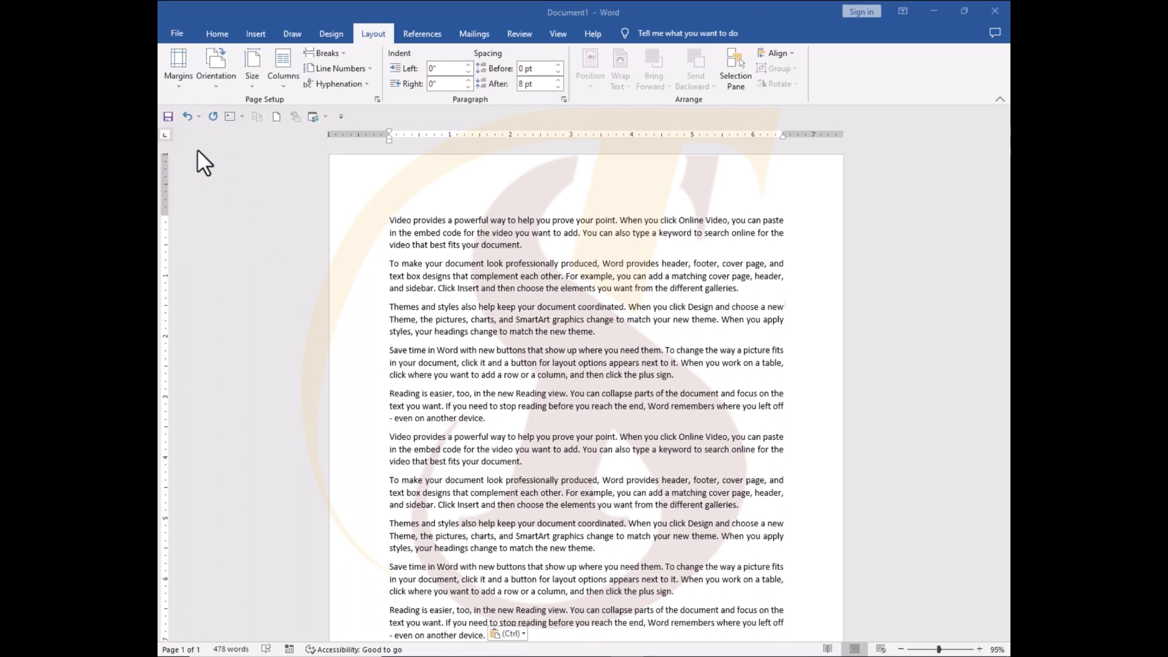
Step: Apply the Narrow margin preset to the page
left_click(181, 86)
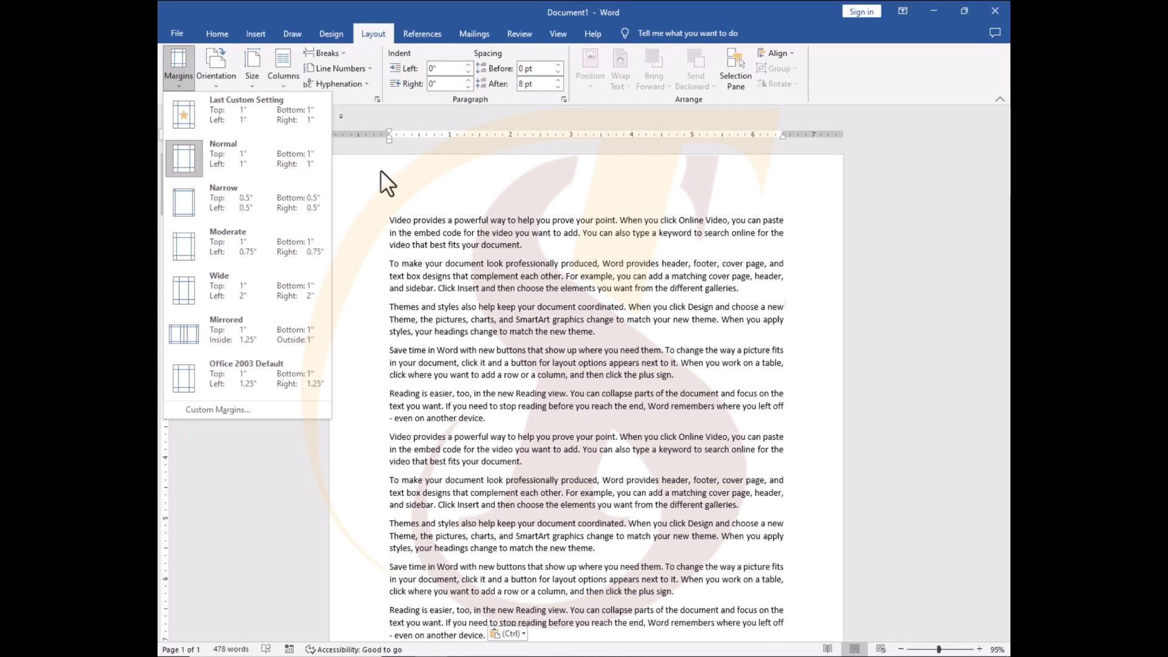
left_click(248, 205)
Step: In the custom margin settings, set the top and bottom page margins to 2 inches
left_click(177, 90)
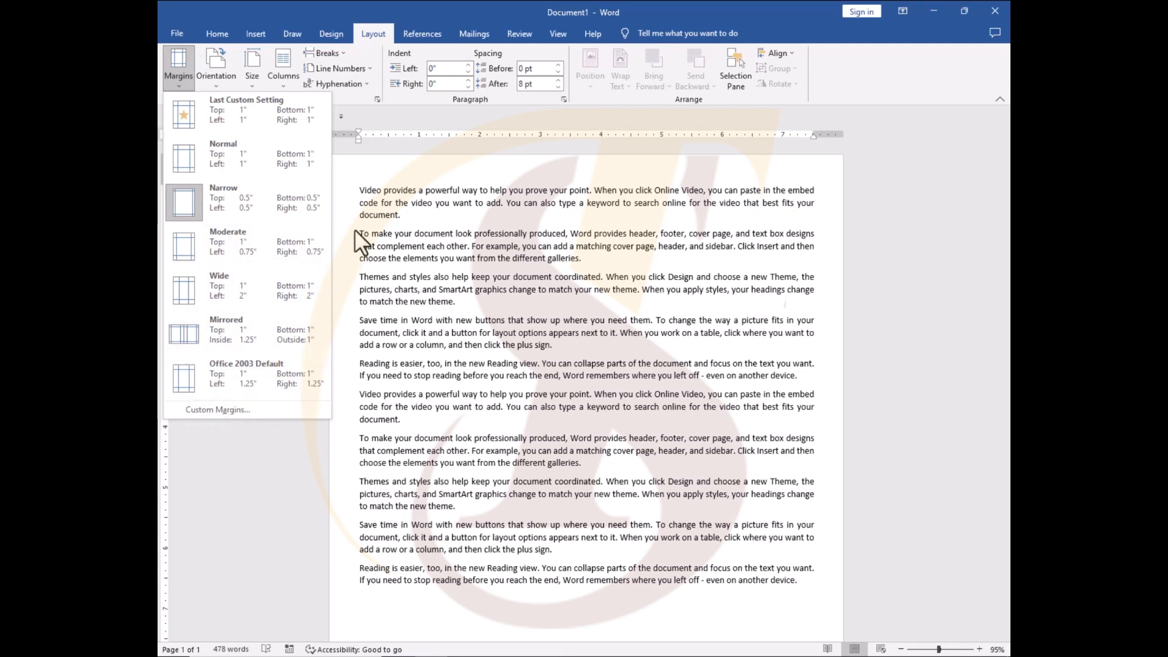
left_click(225, 410)
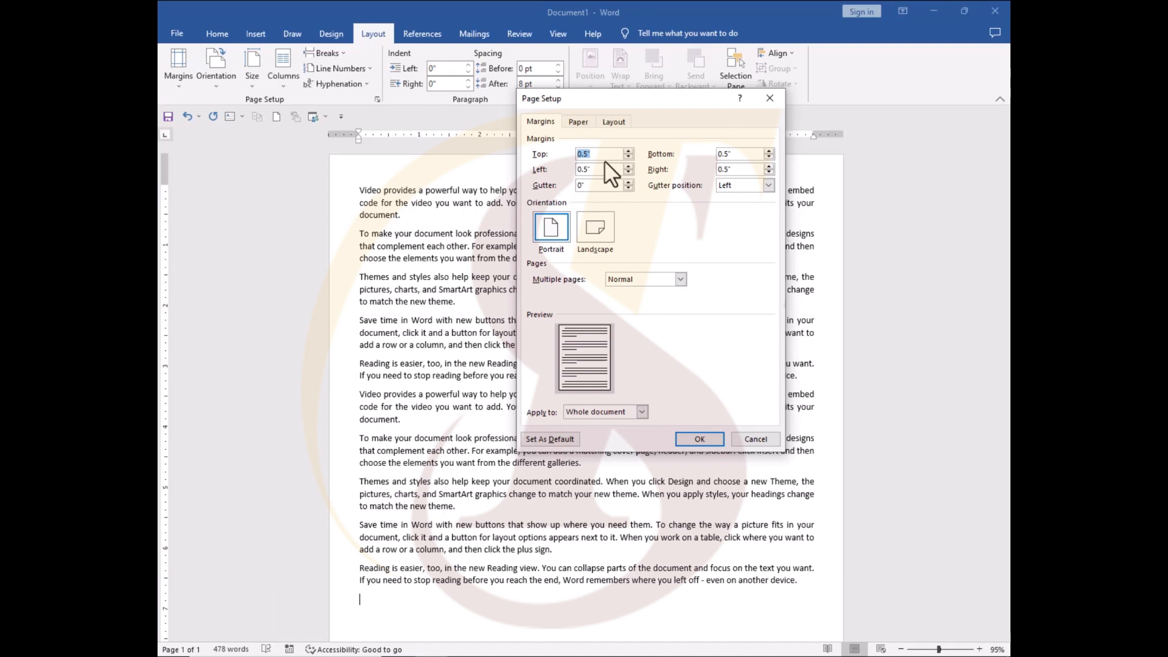
left_click(593, 154)
key("BackSpace")
key("BackSpace")
key("BackSpace")
key("Down")
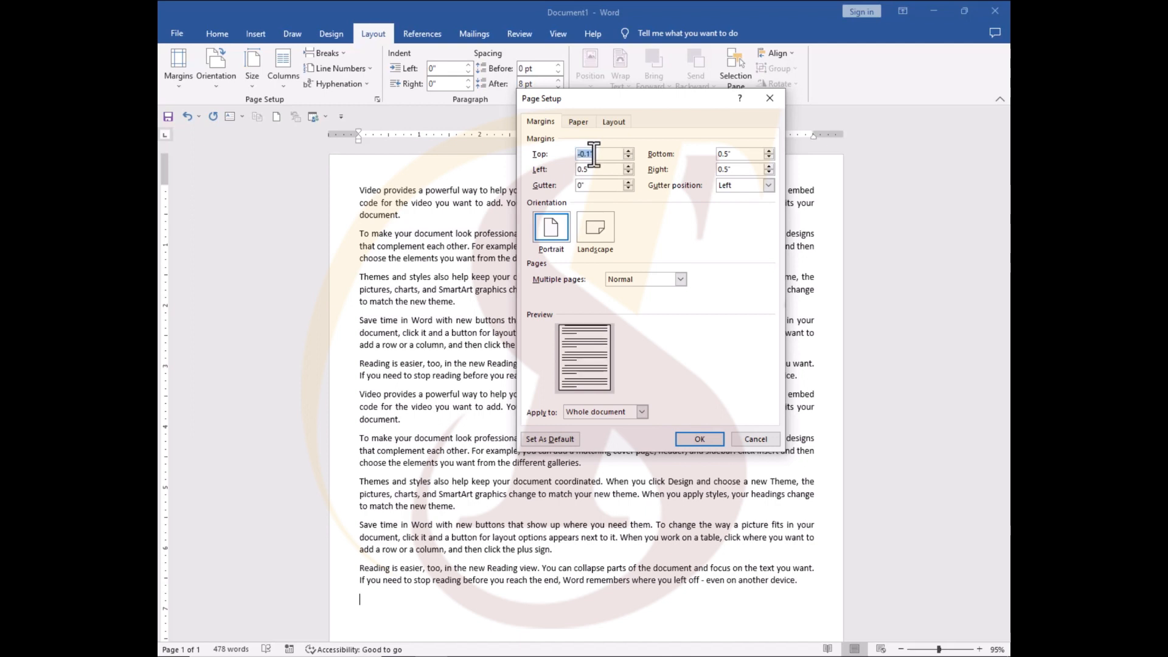
key("BackSpace")
key("Down")
key("BackSpace")
type("2")
key("Tab")
type("2")
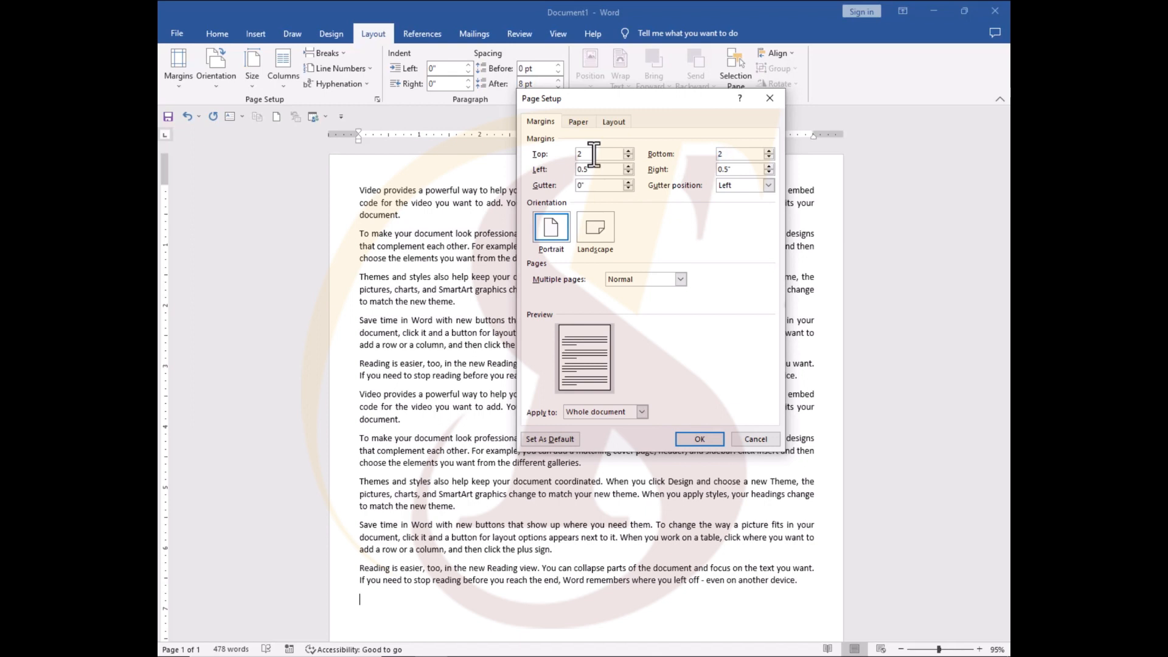
Step: Set the left and right page margins to 1 inch and apply the custom margins to the whole document
key("Tab")
type("1")
key("Tab")
type("1")
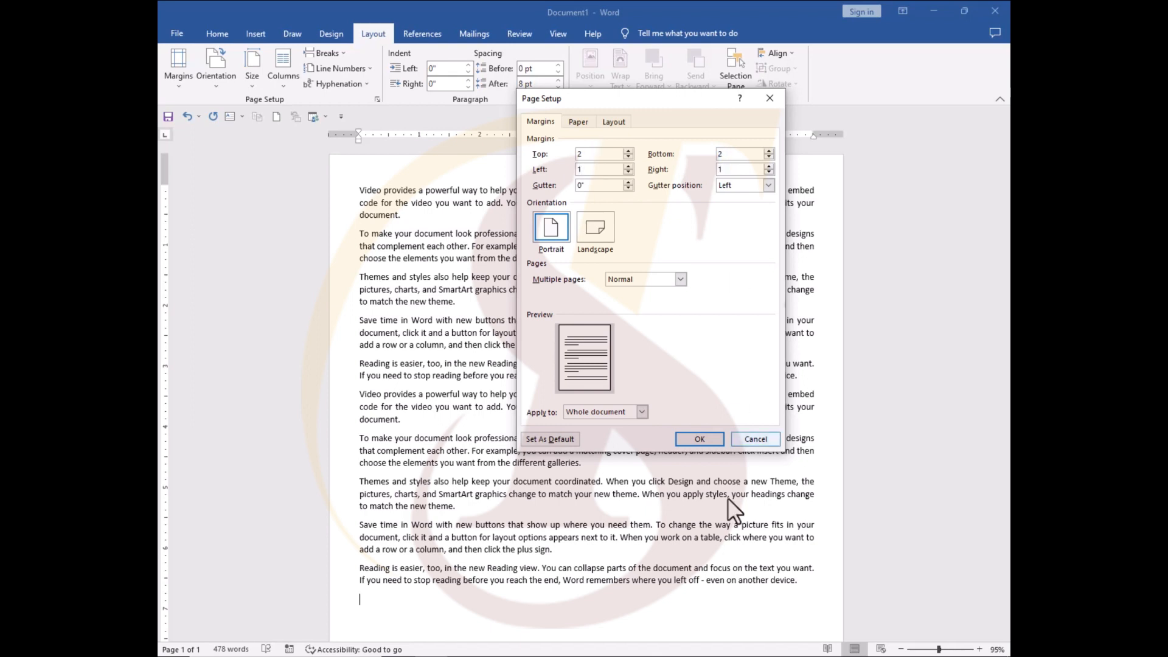
left_click(692, 440)
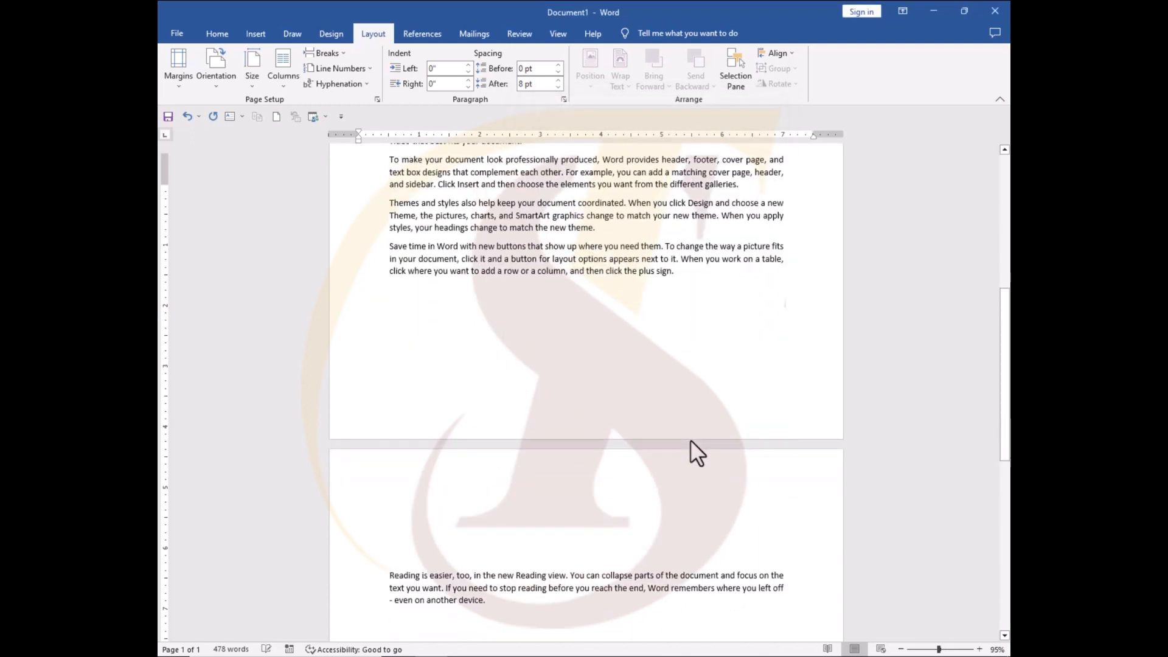
Step: Check the top, left and right margin boundaries of the first page against the rulers
scroll(531, 417, "up", 3)
scroll(500, 313, "up", 10)
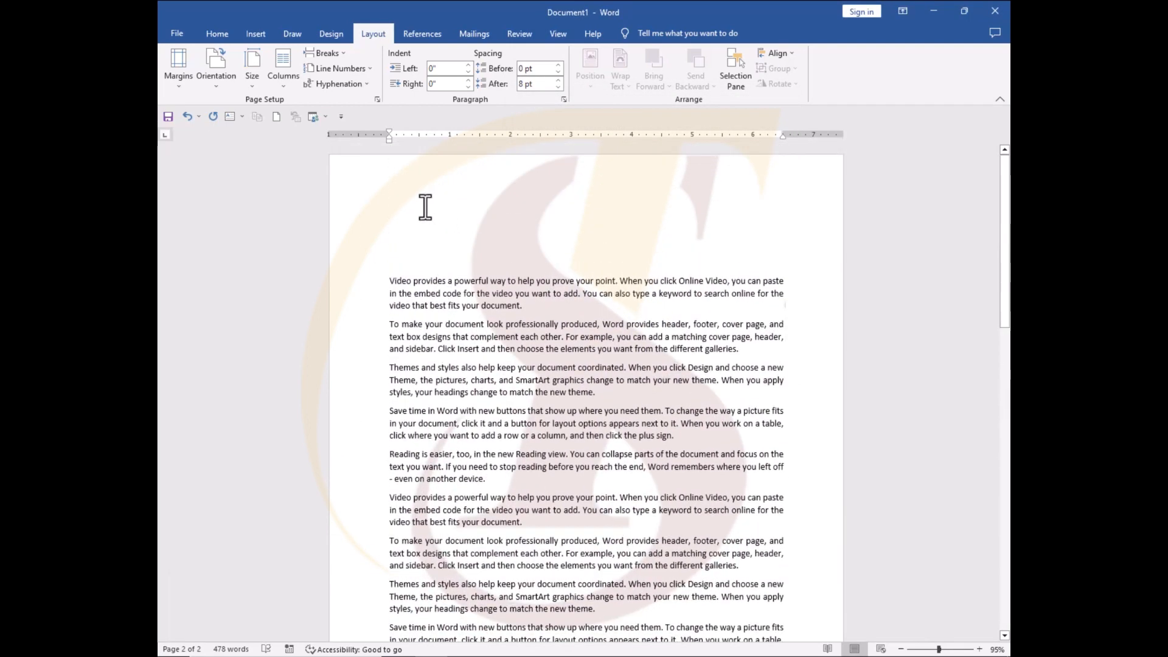
left_click(464, 280)
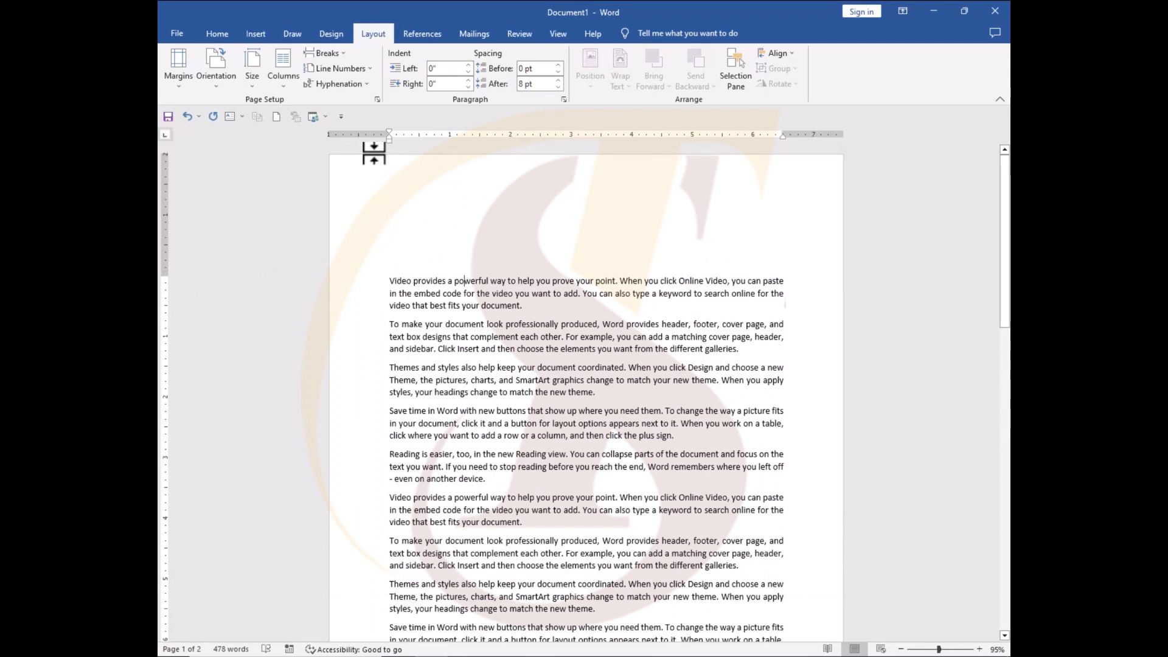
left_click_drag(165, 274, 167, 277)
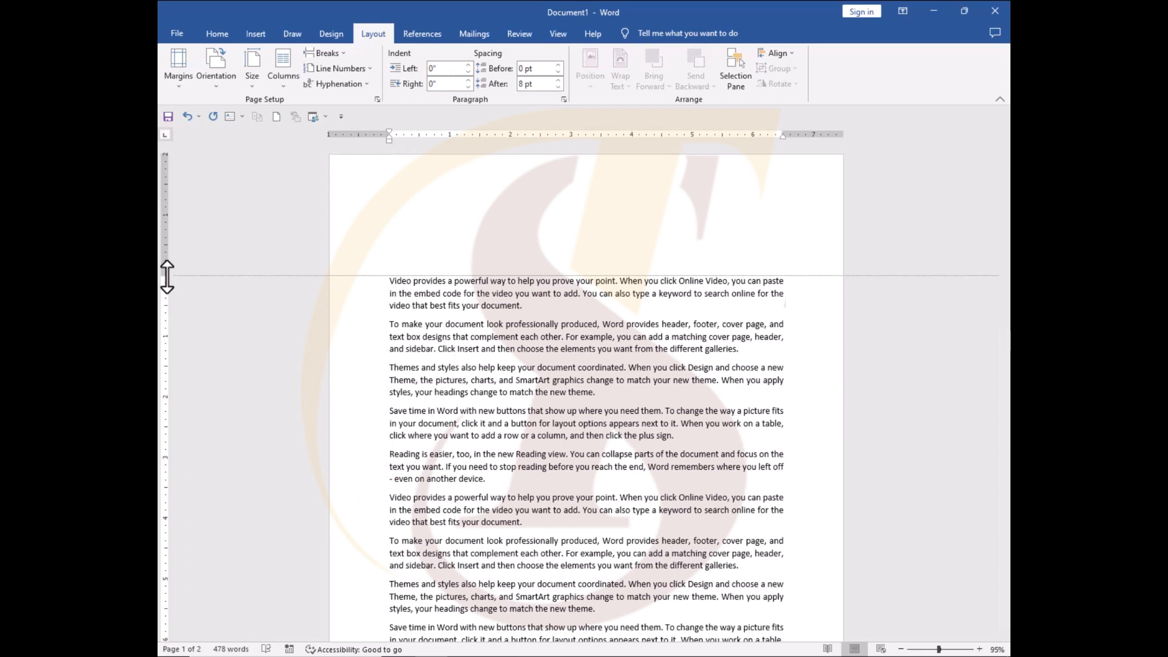
left_click(389, 139)
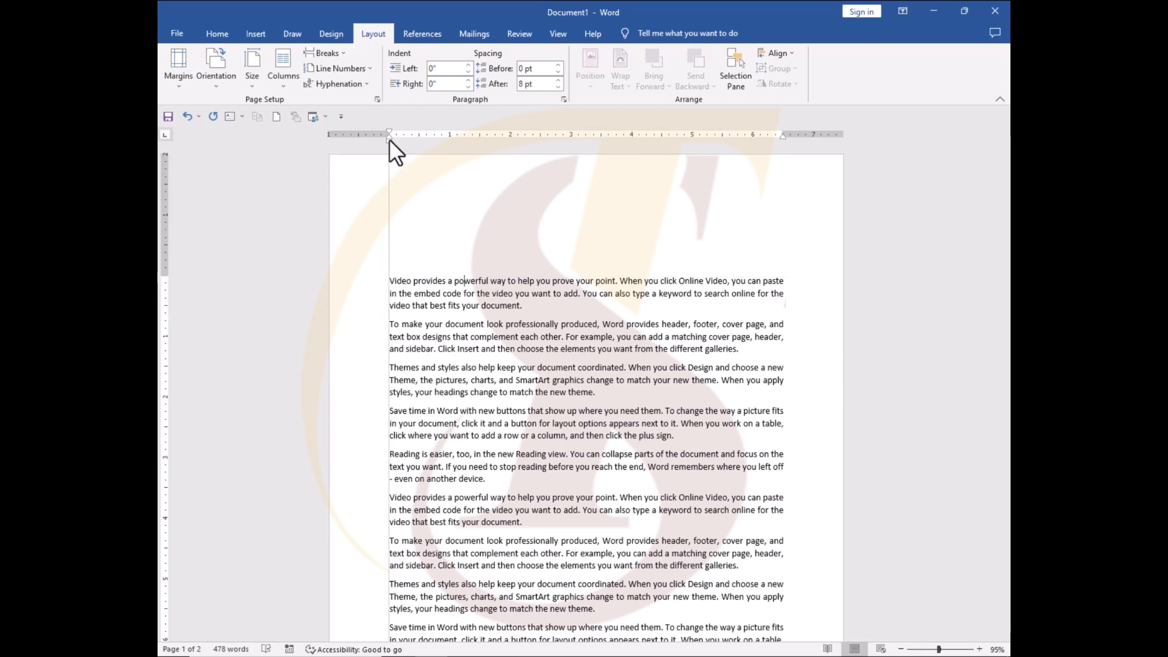
left_click(783, 137)
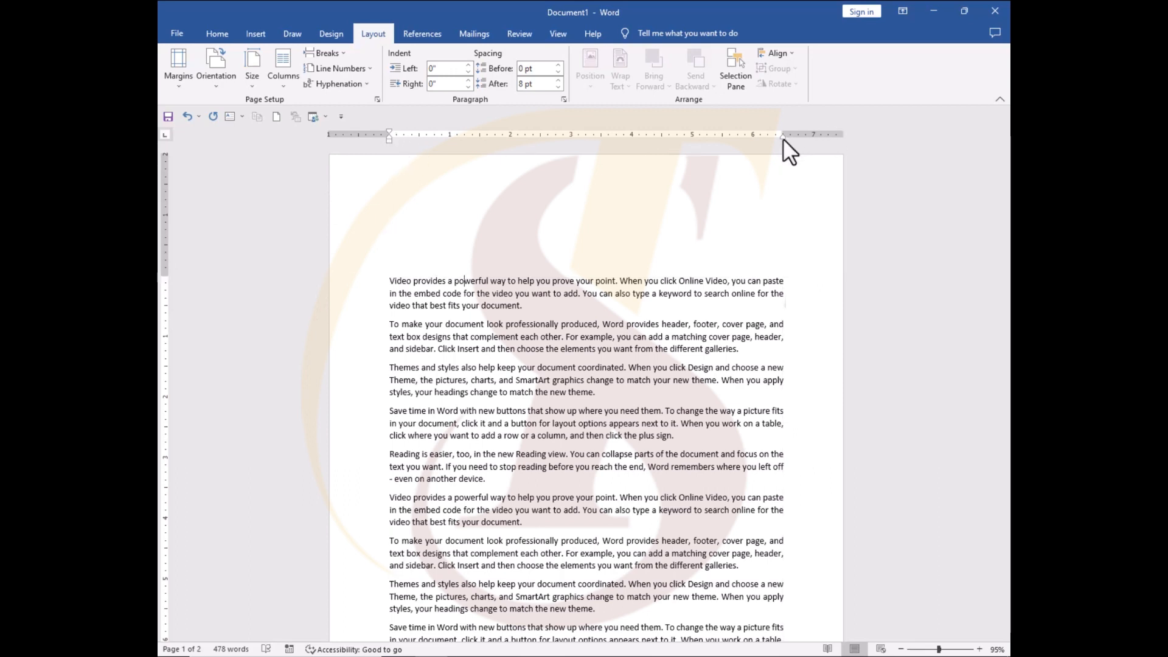
left_click(164, 275)
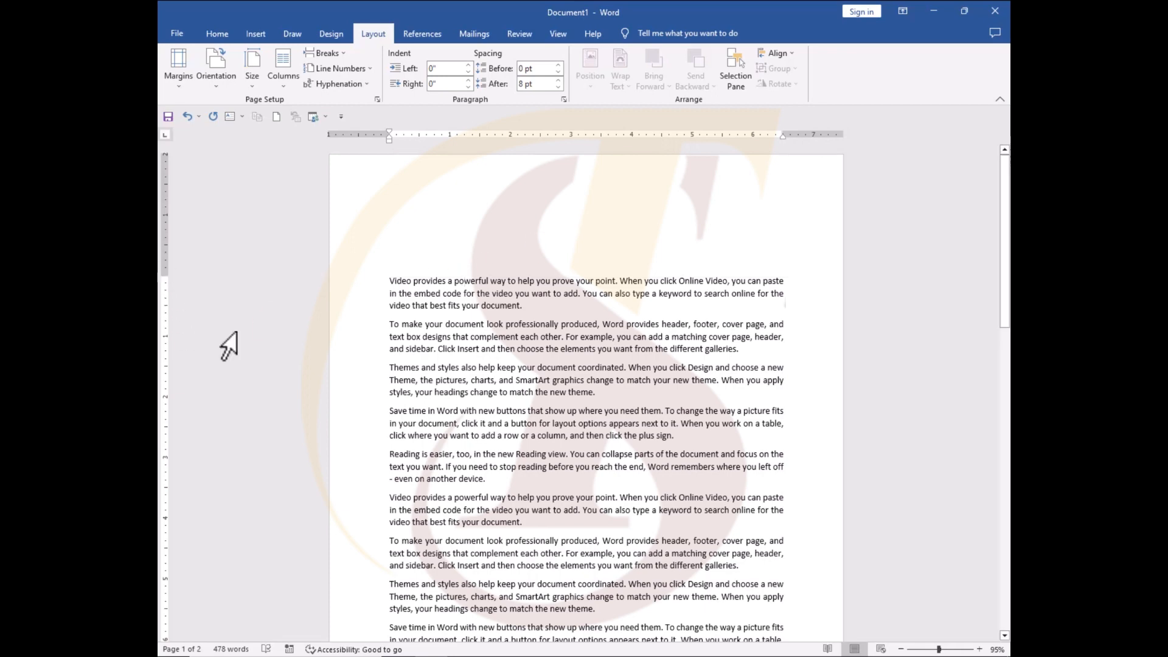
Step: Examine the bottom margin of the first page and how the text continues onto the second page
scroll(404, 485, "down", 9)
left_click(164, 369)
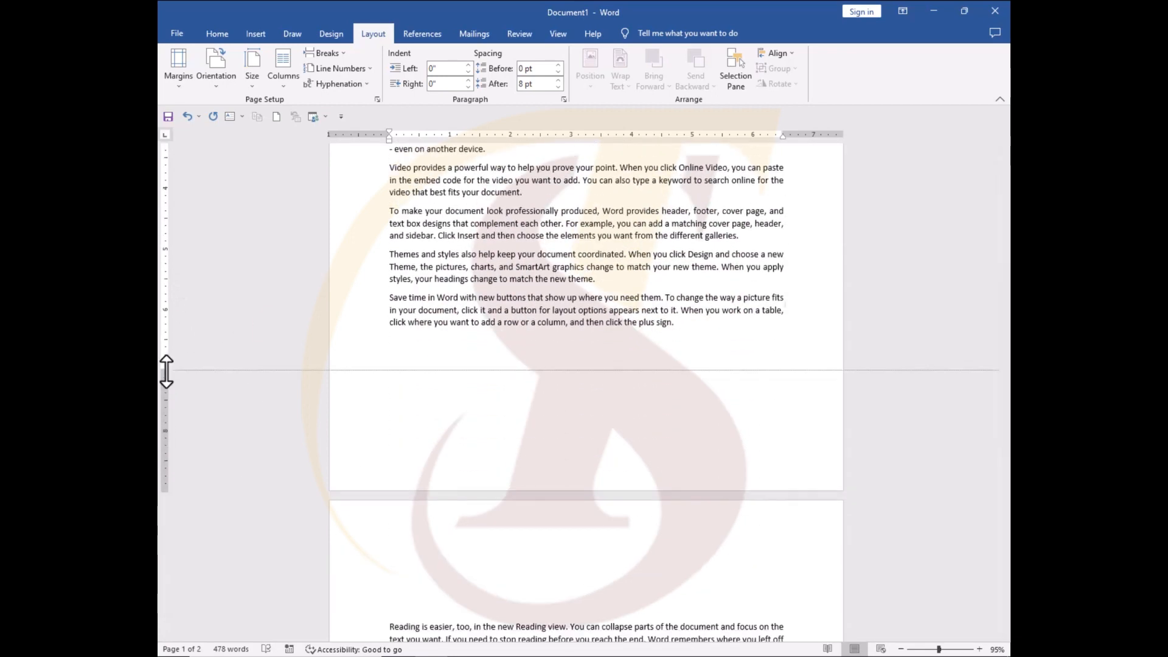
scroll(641, 490, "down", 5)
scroll(642, 486, "up", 10)
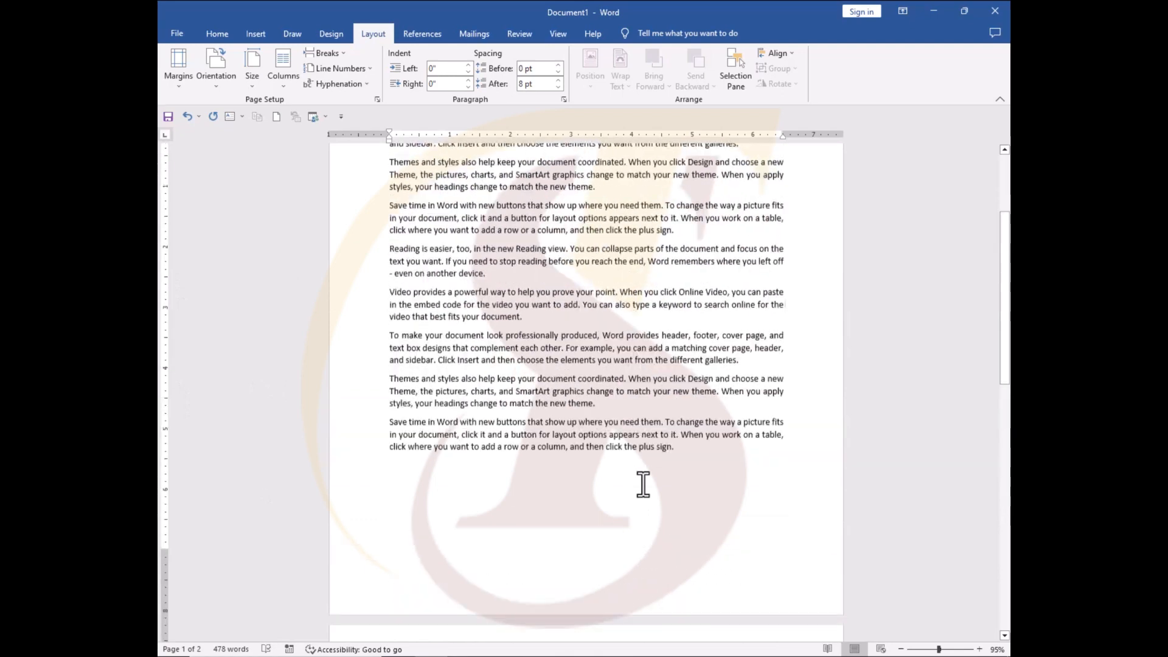
scroll(513, 501, "down", 7)
scroll(535, 508, "up", 11)
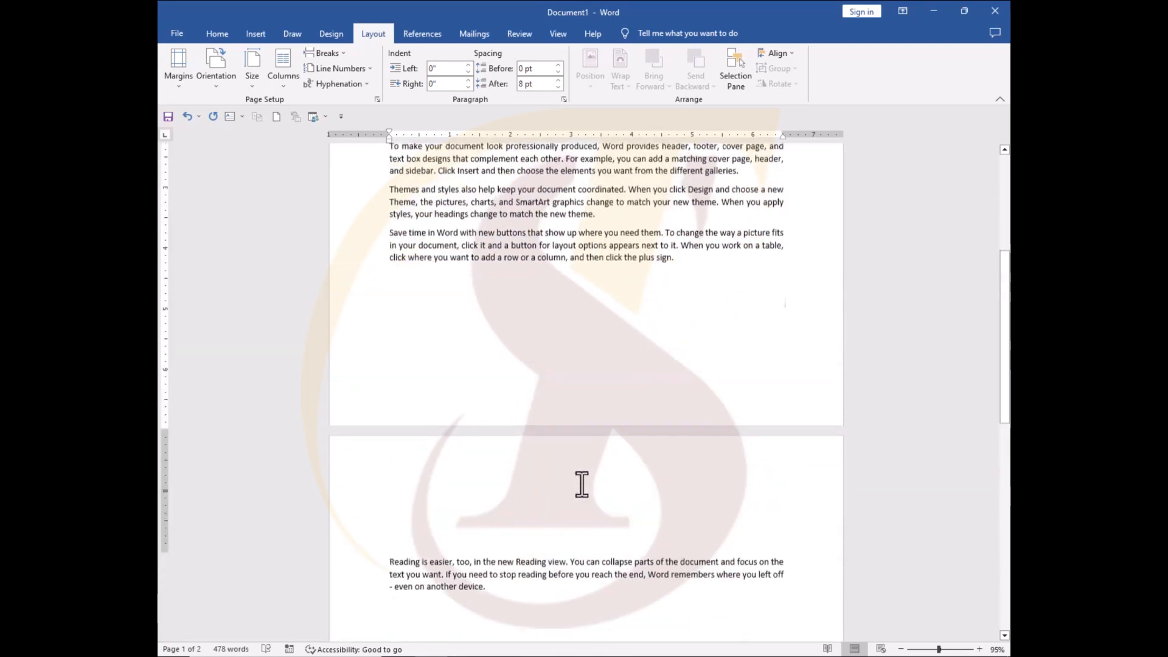
scroll(582, 483, "up", 2)
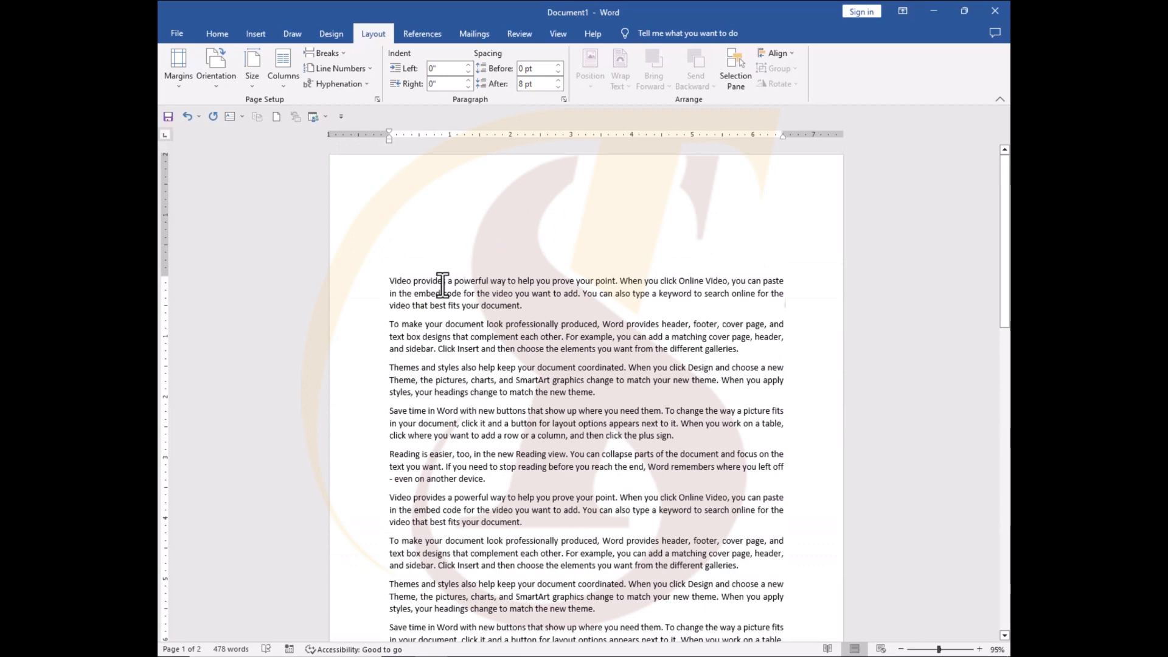
scroll(503, 291, "down", 5)
scroll(503, 291, "down", 9)
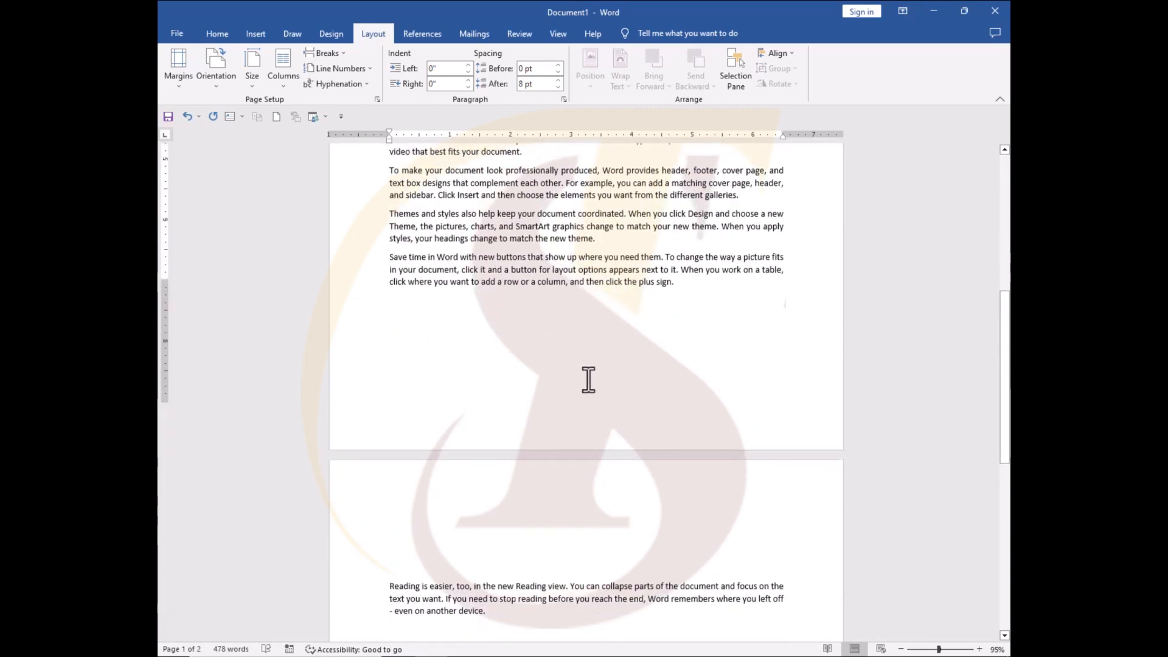
scroll(496, 407, "up", 13)
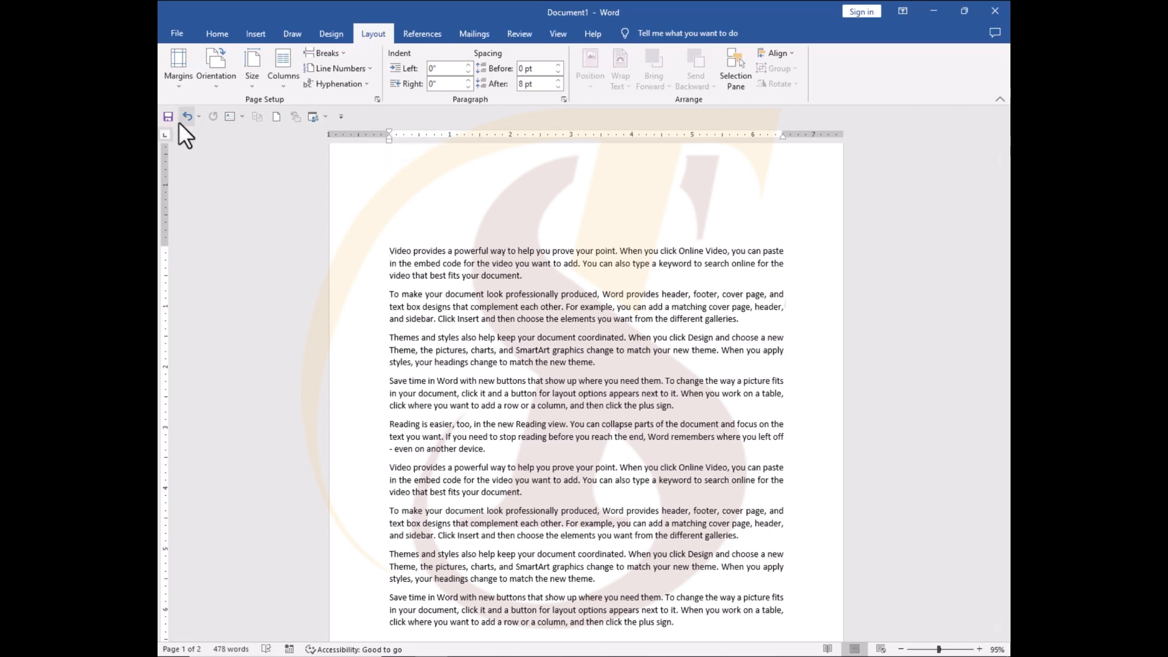
Step: Apply the Normal margin preset to the page
left_click(178, 88)
left_click(218, 147)
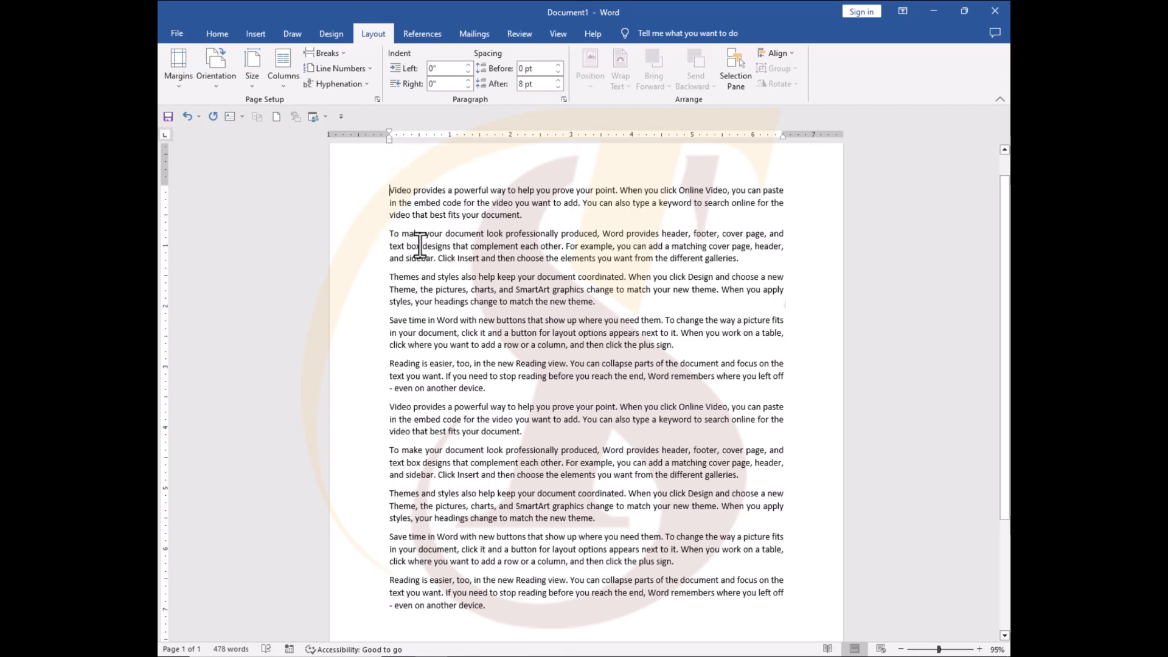
Step: Give the third paragraph, starting "Themes and styles", a hanging indent of about 3.2 inches and move it back to the left margin
left_click(390, 236)
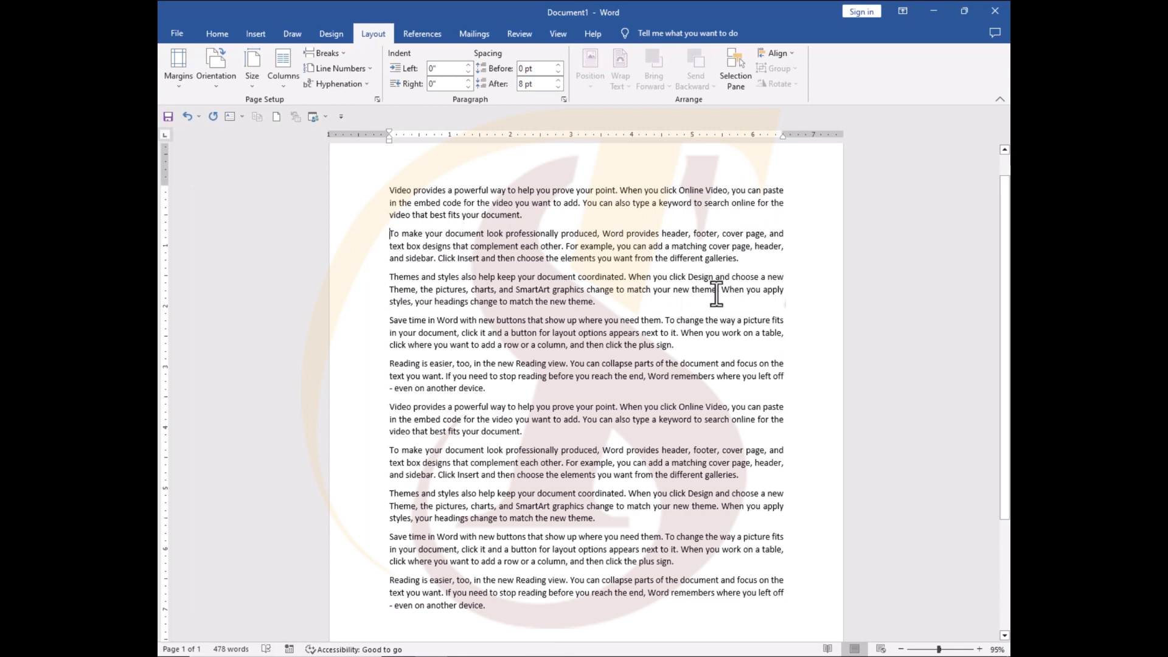
left_click_drag(391, 280, 607, 304)
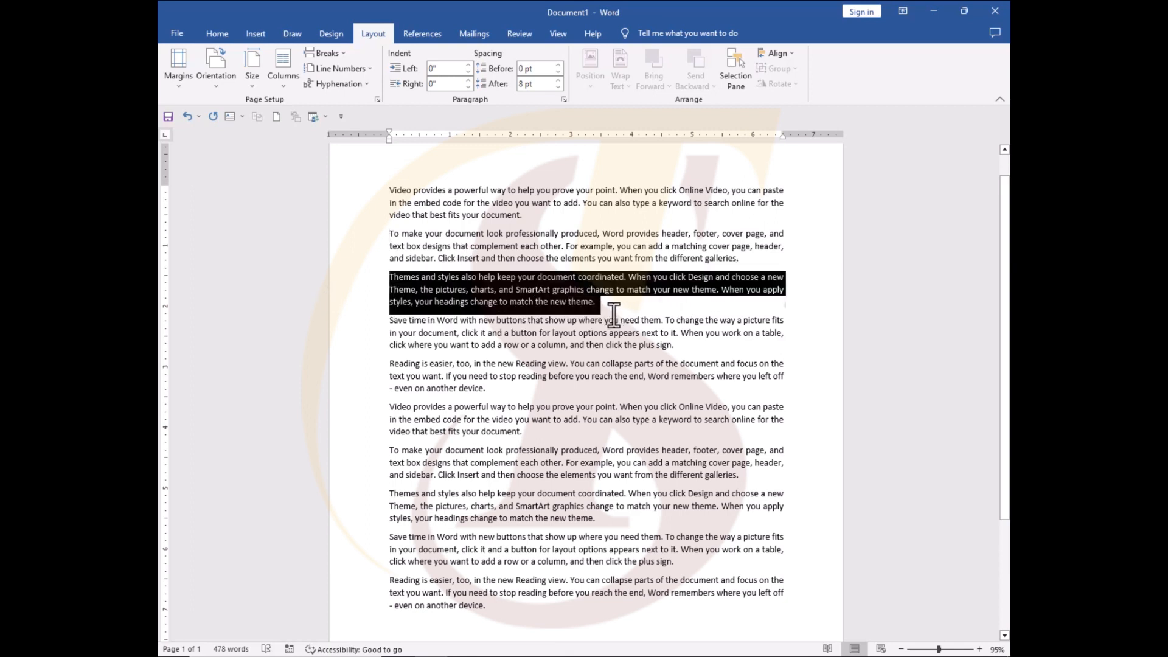
left_click(399, 278)
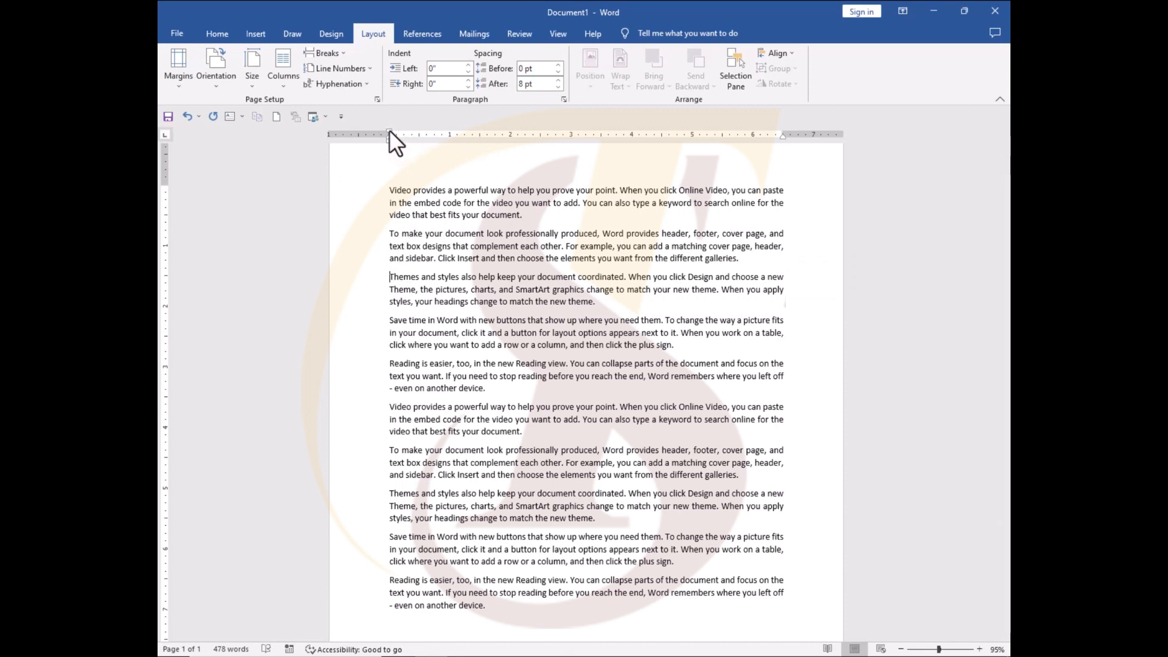
mouse_move(388, 129)
left_mouse_down()
mouse_move(612, 137)
mouse_move(370, 166)
mouse_move(387, 159)
left_mouse_up()
left_click_drag(388, 136, 581, 144)
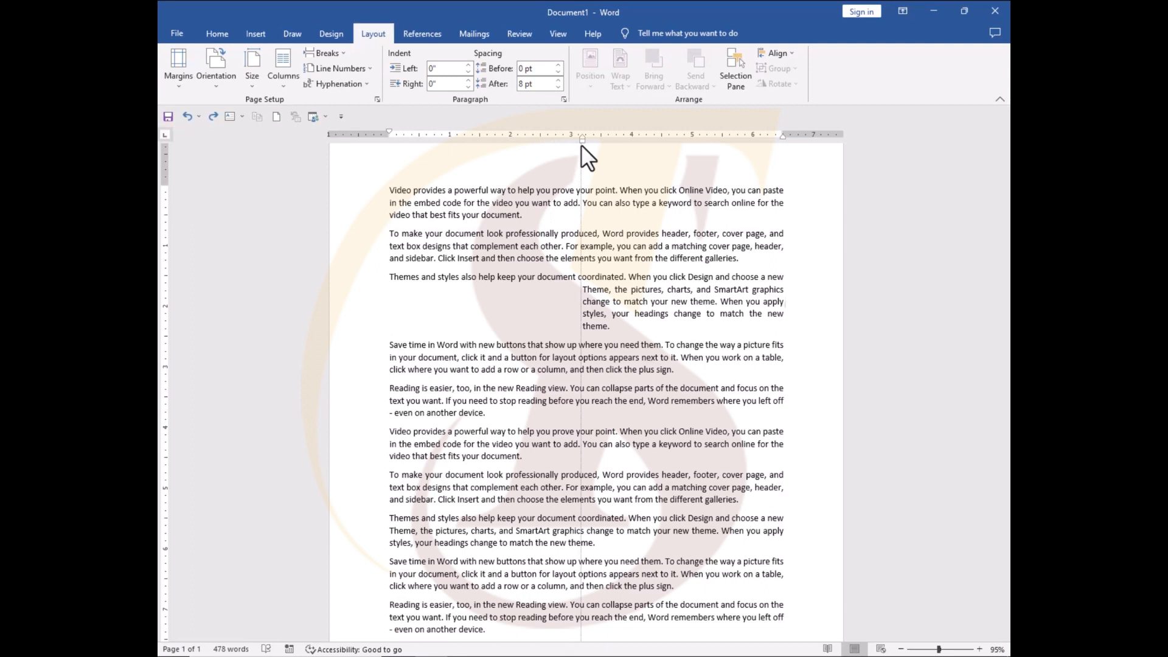
left_click_drag(581, 145, 389, 179)
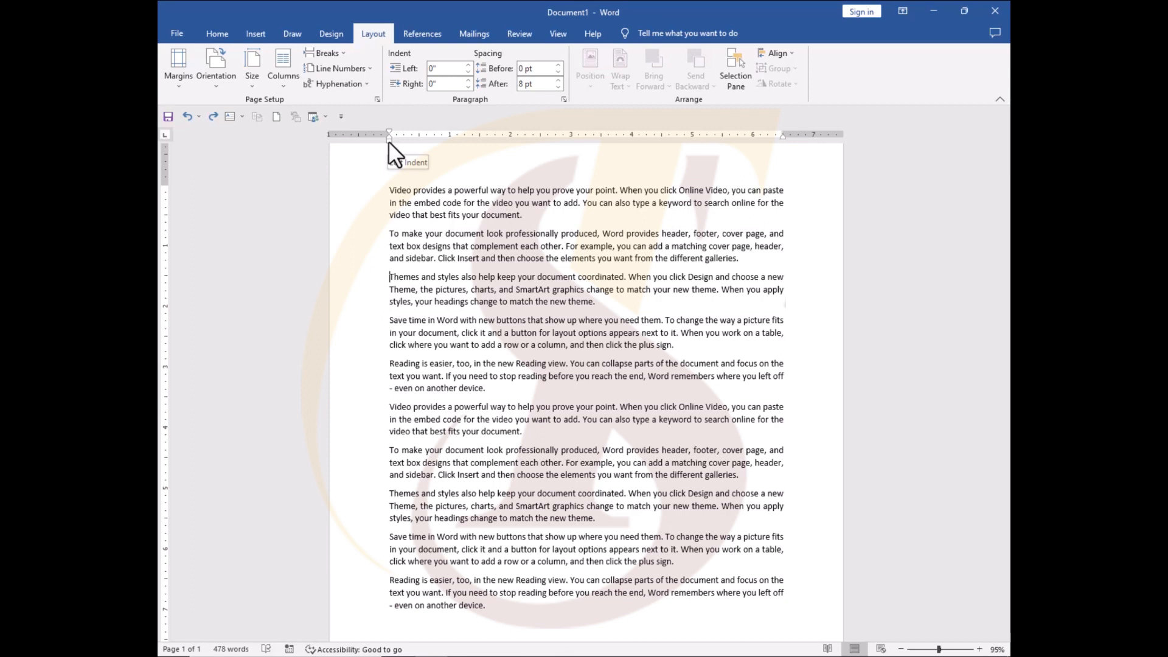
Step: Move the left page margin slightly inward and the right page margin in to about 6.2 inches on the horizontal ruler
mouse_move(388, 141)
left_mouse_down()
mouse_move(509, 120)
mouse_move(389, 156)
left_mouse_up()
mouse_move(388, 133)
left_mouse_down()
mouse_move(543, 140)
mouse_move(392, 162)
left_mouse_up()
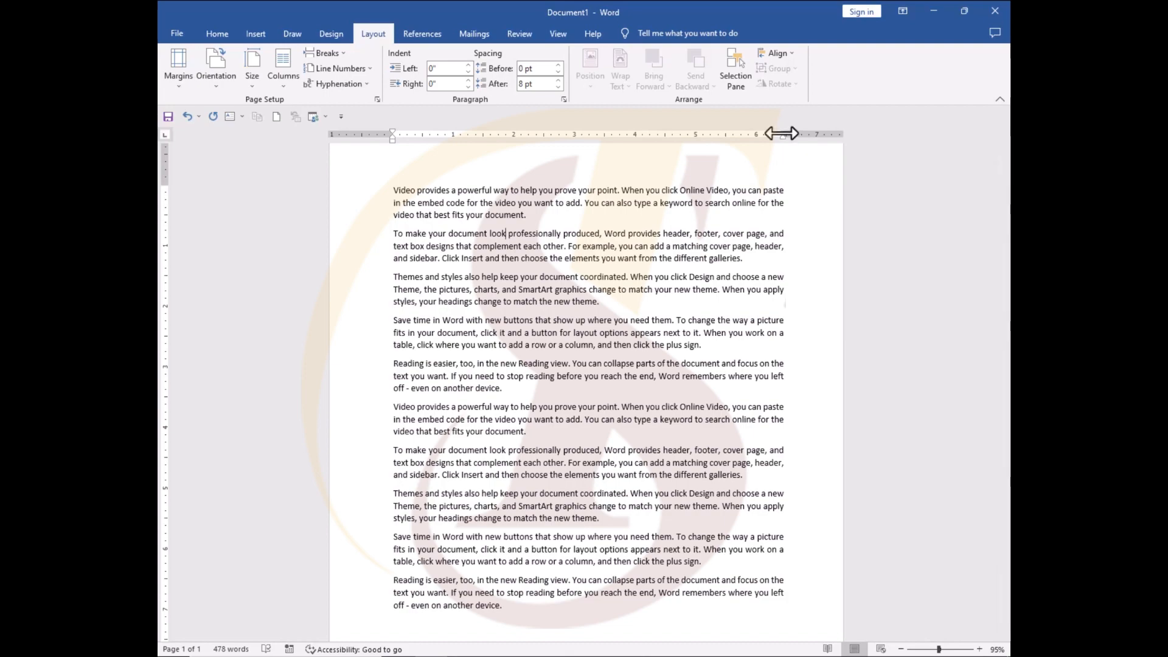
mouse_move(783, 134)
left_mouse_down()
mouse_move(647, 146)
mouse_move(767, 132)
left_mouse_up()
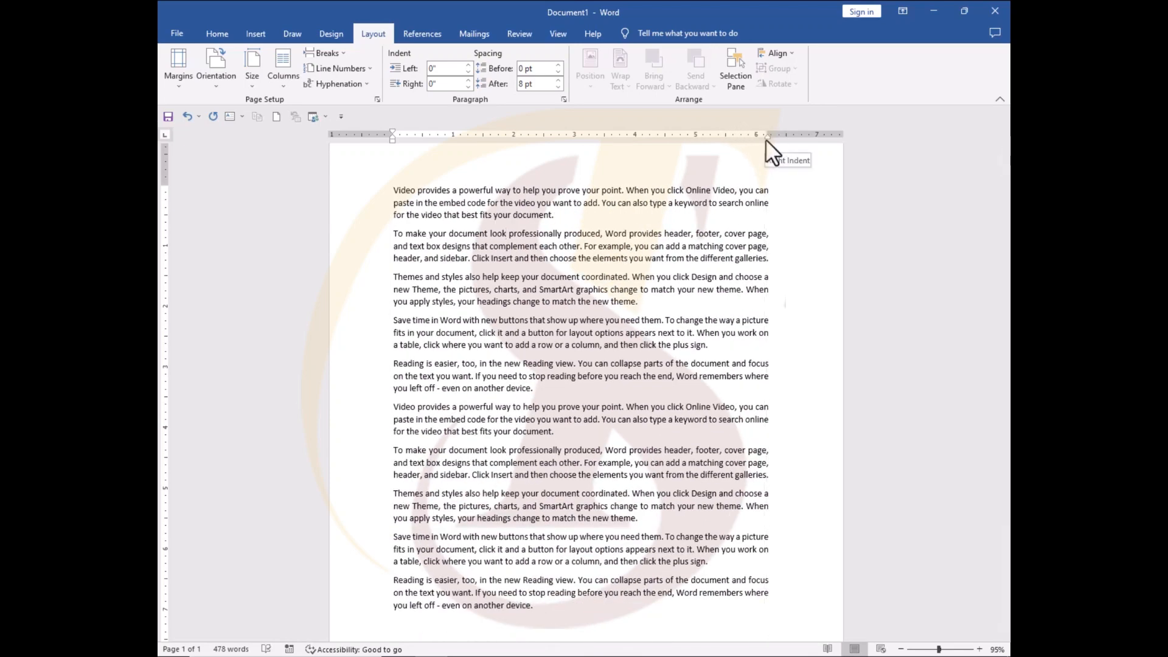
mouse_move(766, 139)
left_mouse_down()
mouse_move(500, 177)
mouse_move(634, 159)
mouse_move(578, 177)
mouse_move(622, 161)
mouse_move(768, 163)
left_mouse_up()
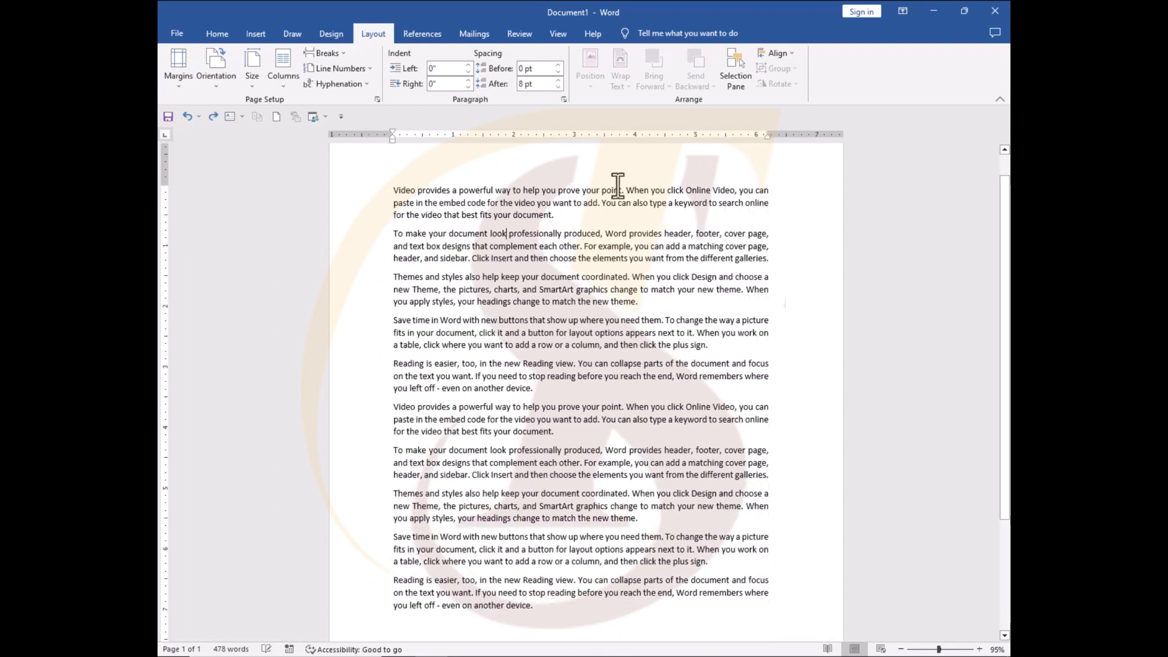
Step: Increase the top page margin to about 2.5 inches using the vertical ruler
left_click_drag(158, 195, 158, 225)
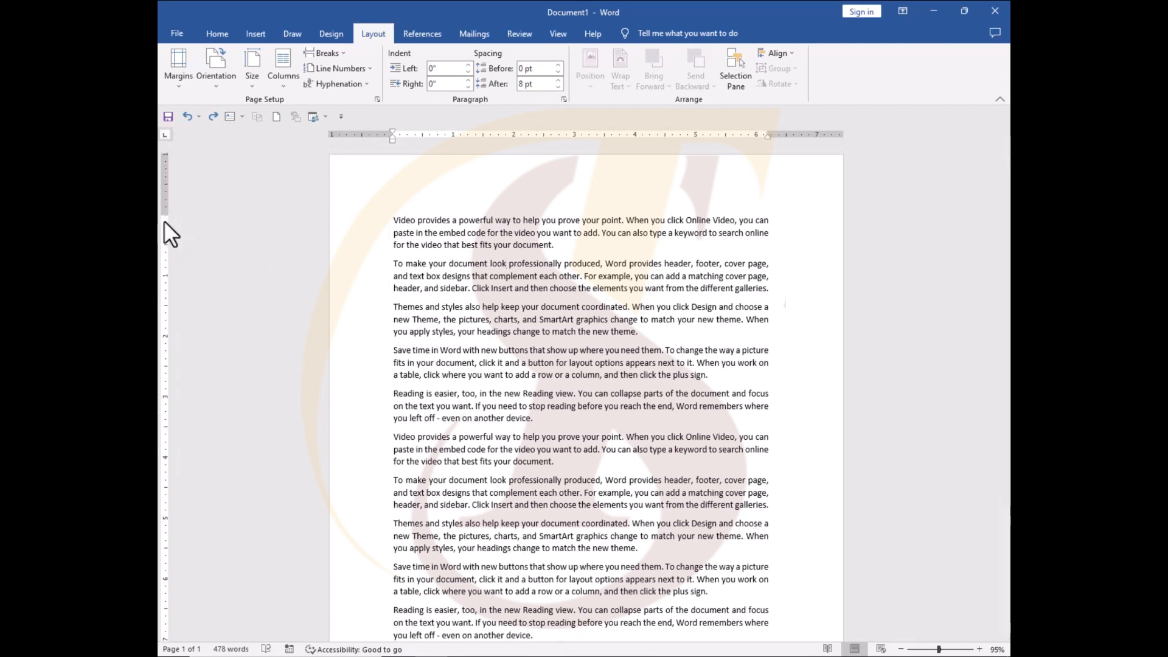
left_click_drag(165, 216, 162, 305)
scroll(166, 600, "down", 1)
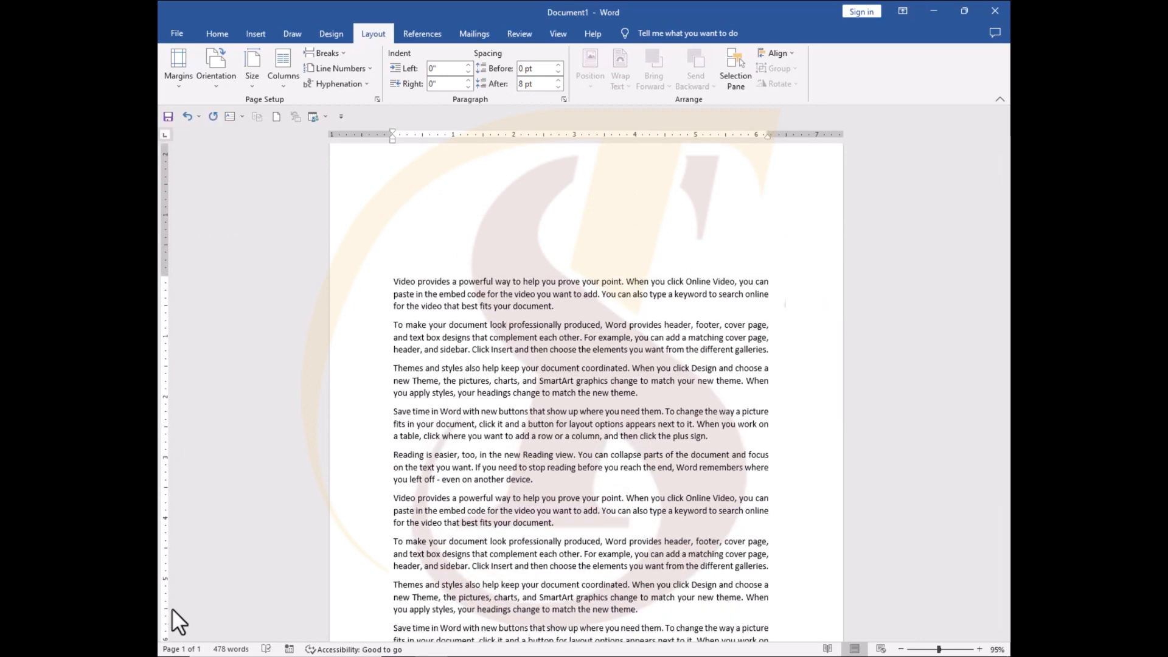
Step: Raise the bottom page margin to about 4.2 inches on the vertical ruler, and reduce it again to about 0.7 inches
scroll(171, 607, "down", 5)
left_click_drag(161, 568, 168, 374)
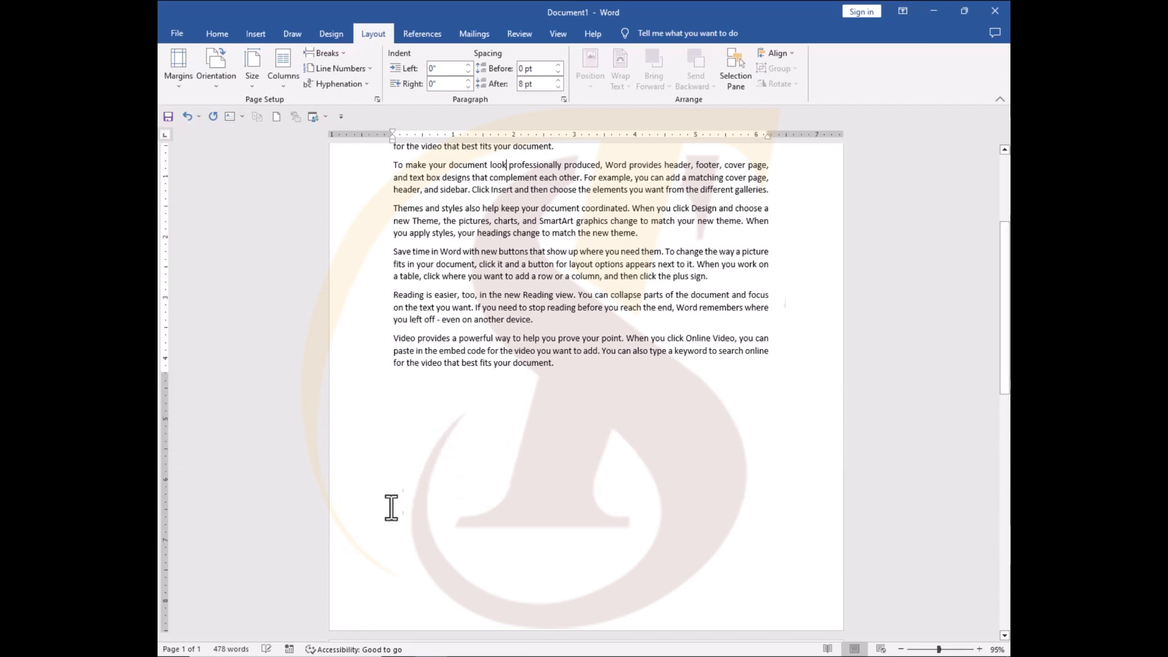
scroll(492, 480, "down", 13)
scroll(302, 316, "up", 9)
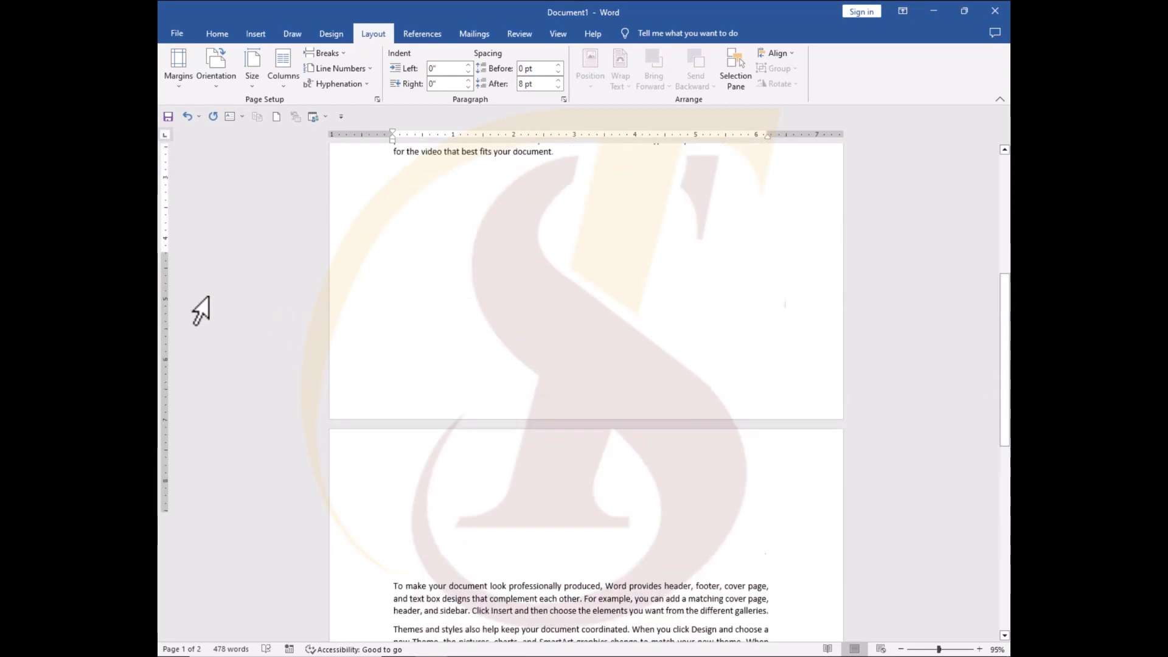
left_click_drag(161, 302, 167, 513)
scroll(417, 430, "up", 5)
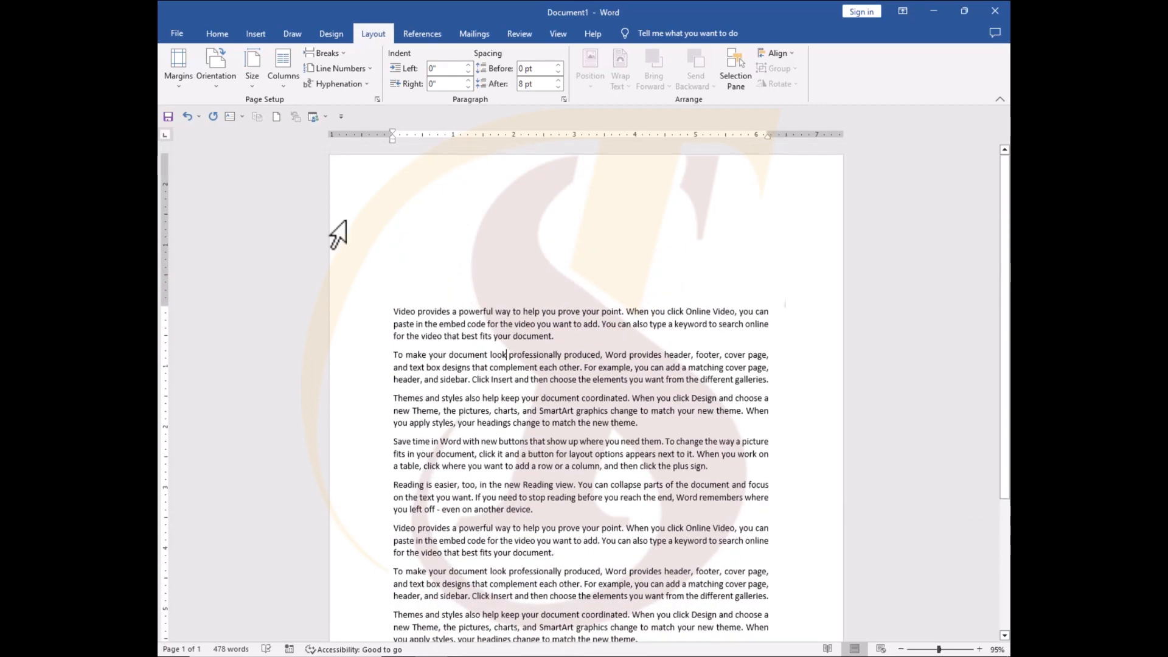
Step: Open the page header for editing, examine the header and footer areas, and return to the page layout options
double_click(483, 211)
scroll(433, 440, "down", 5)
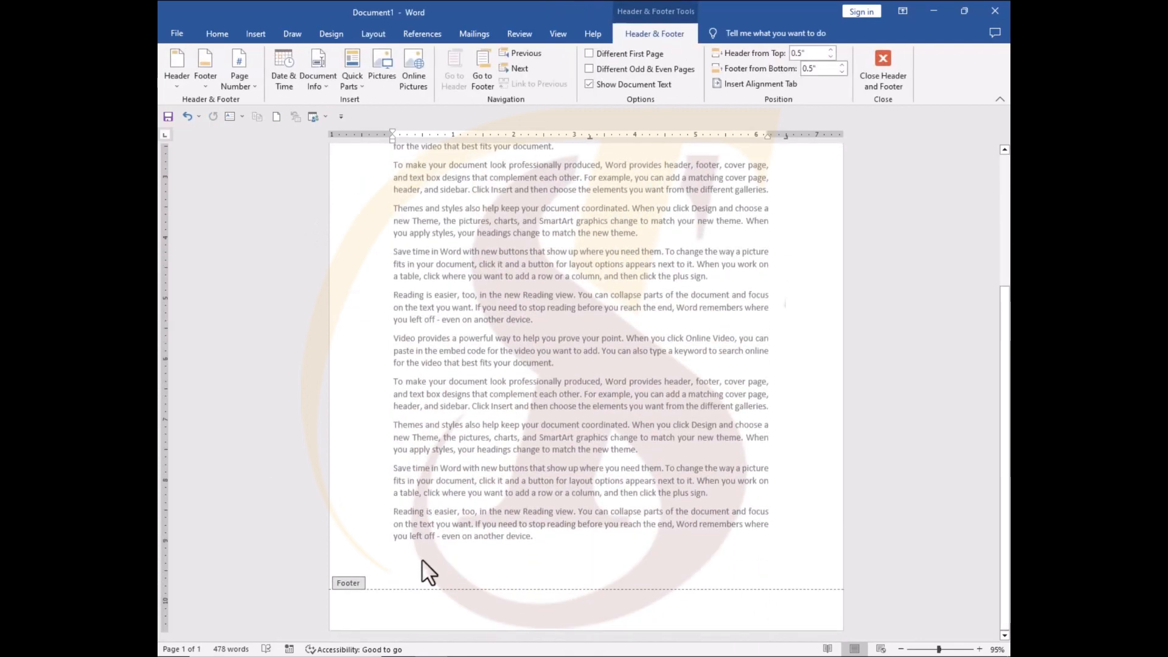
scroll(398, 604, "up", 3)
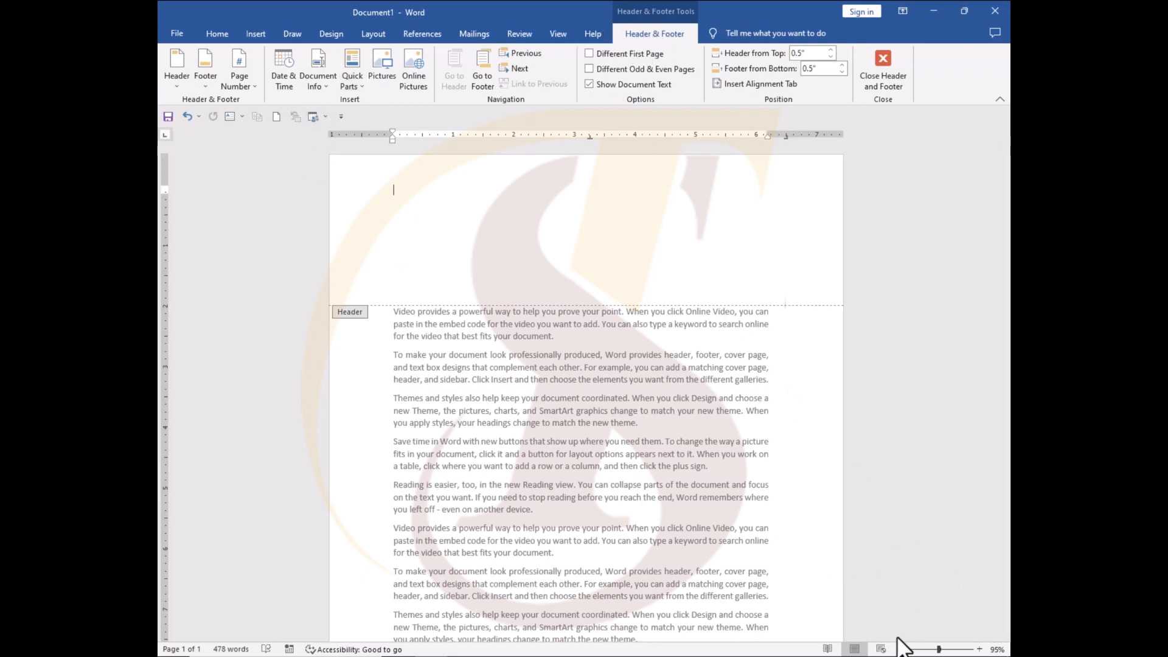
left_click(374, 34)
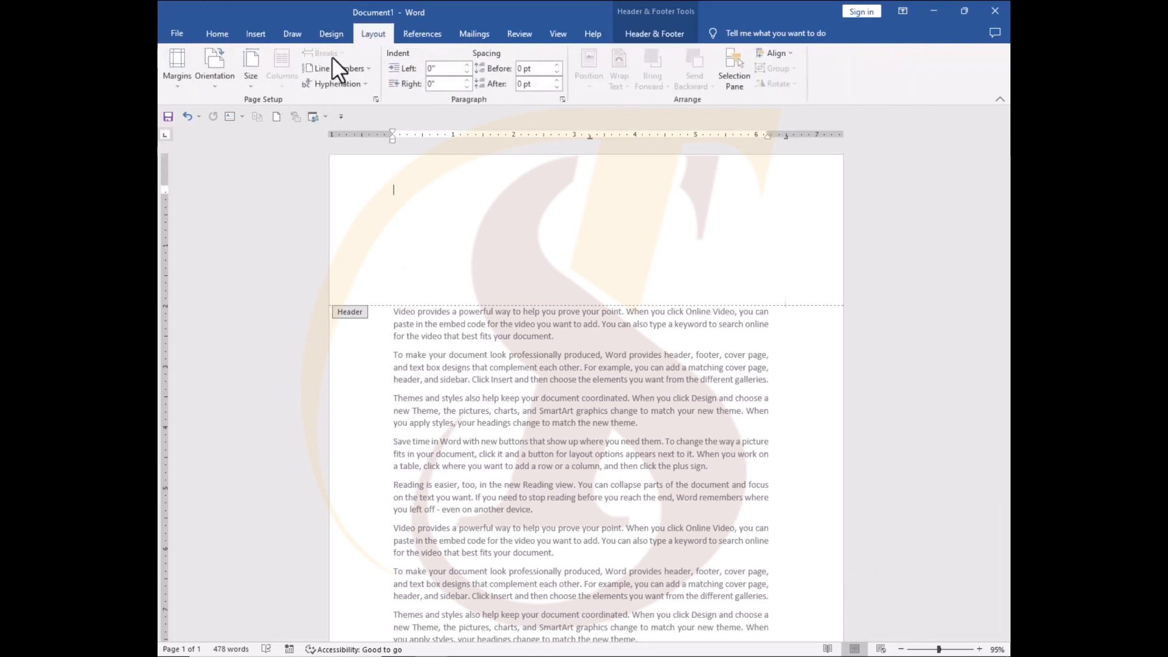